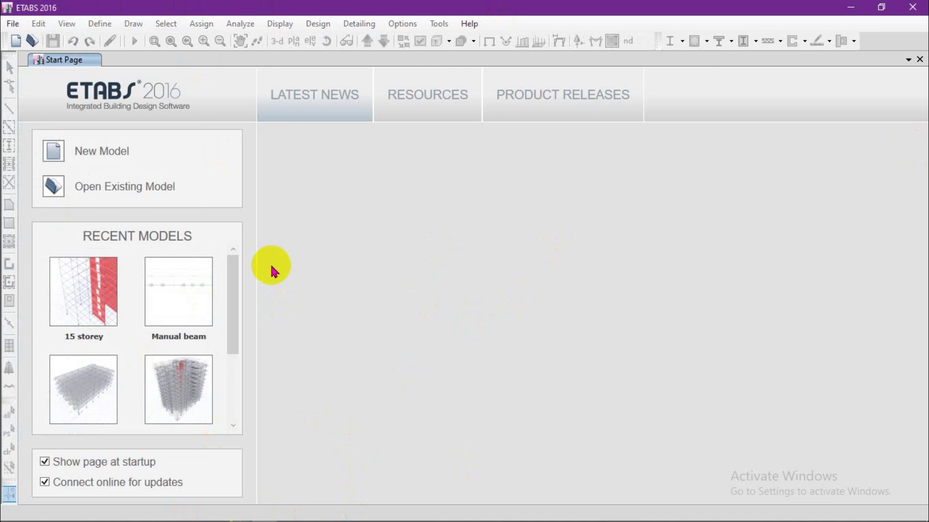
Open the existing model file 15 storey.EDB
left_click(13, 24)
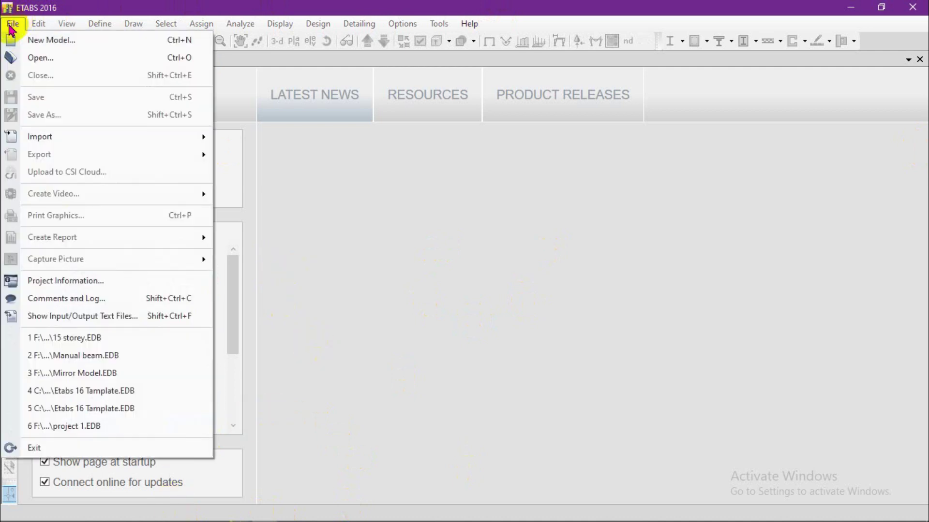
left_click(62, 57)
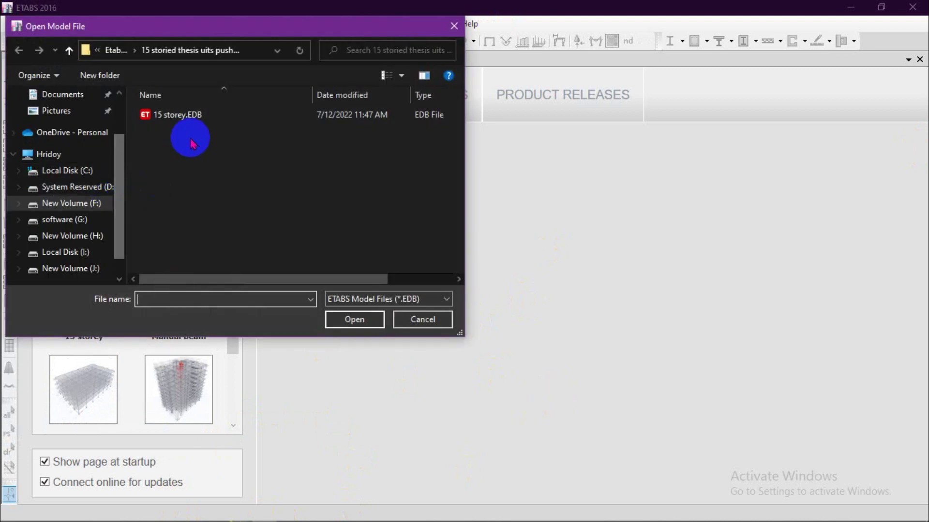
left_click(186, 115)
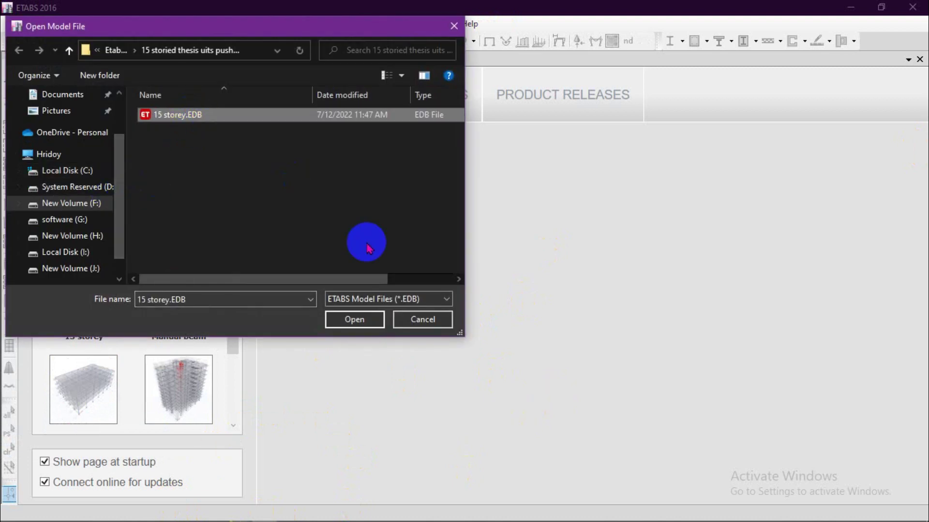
left_click(366, 325)
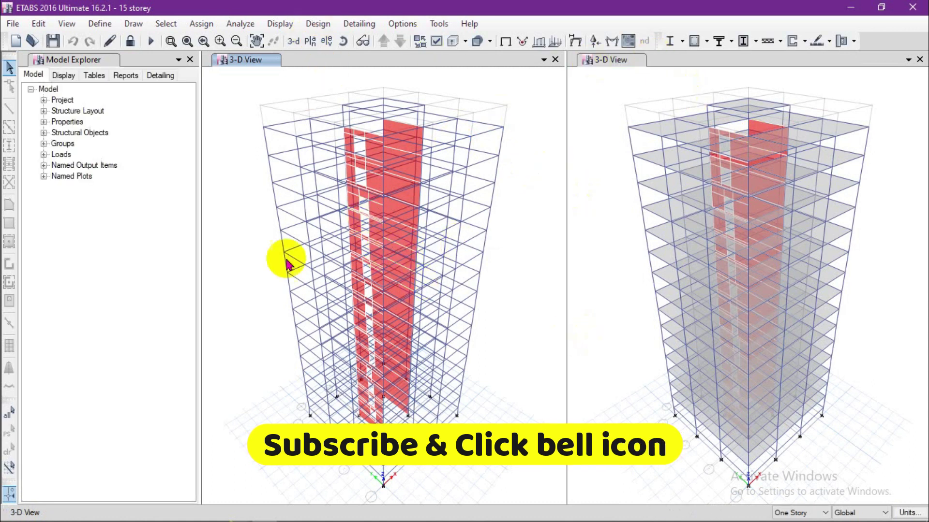
Show the axial force diagram of the frames for the Dead load case in the 3-D view
mouse_move(498, 388)
middle_mouse_down()
mouse_move(498, 373)
mouse_move(489, 376)
middle_mouse_up()
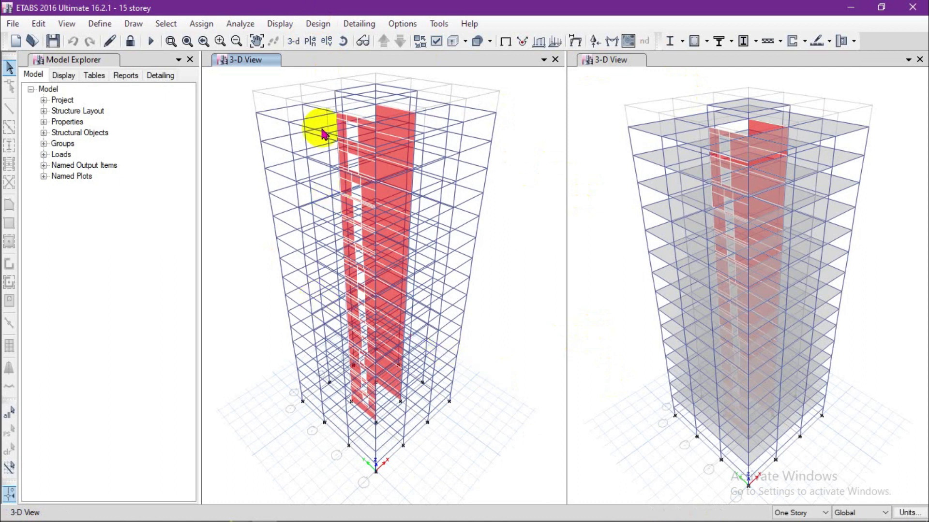
left_click(280, 24)
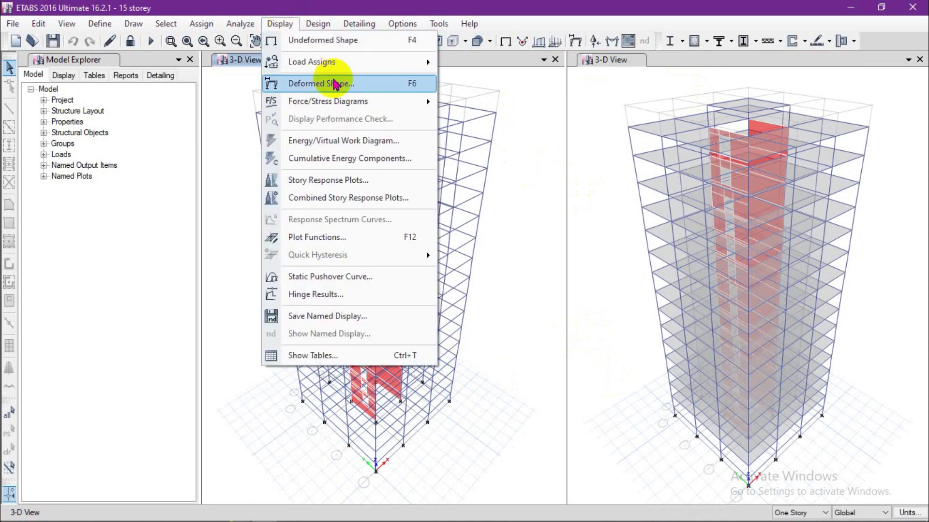
mouse_move(379, 103)
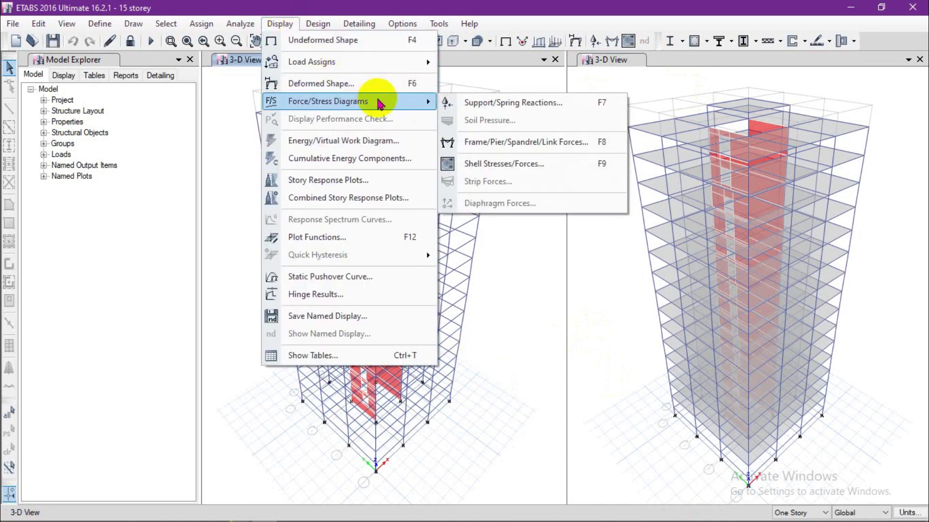
left_click(522, 142)
left_click_drag(535, 78, 762, 51)
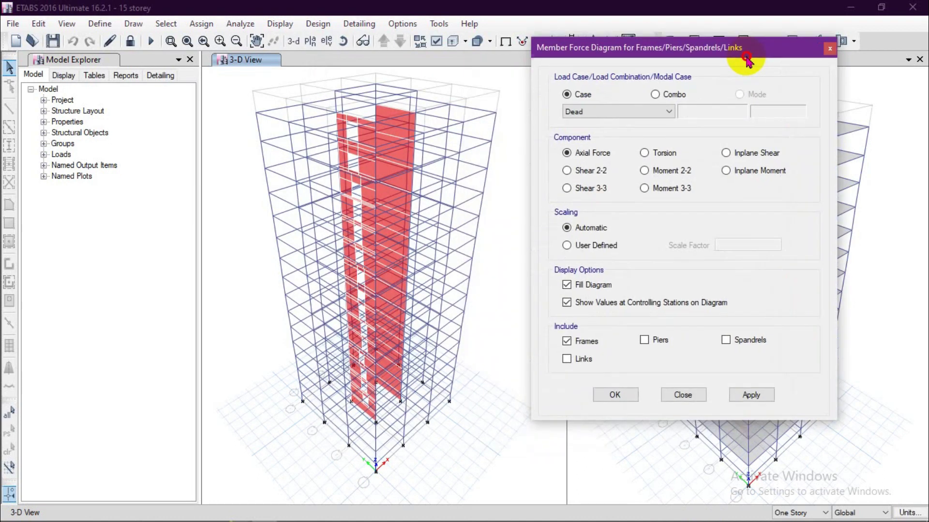
left_click(629, 111)
left_click(627, 120)
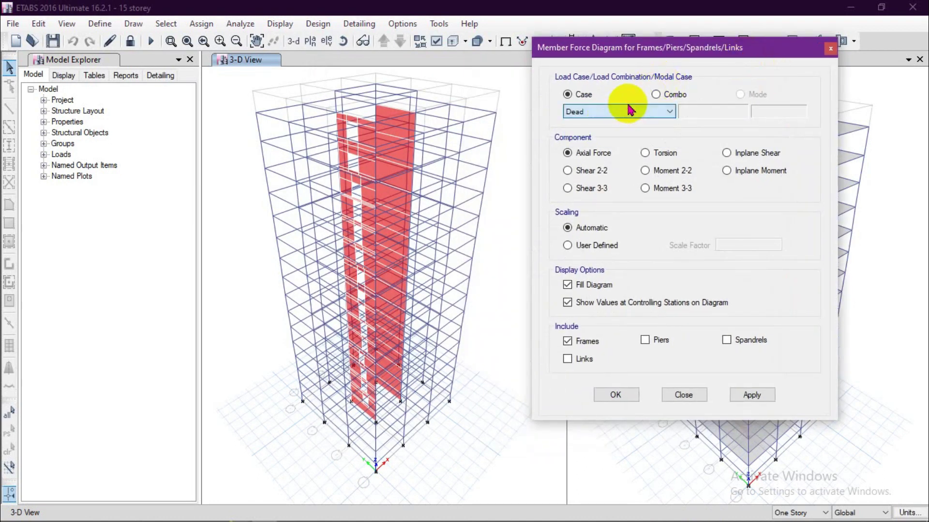
left_click(746, 396)
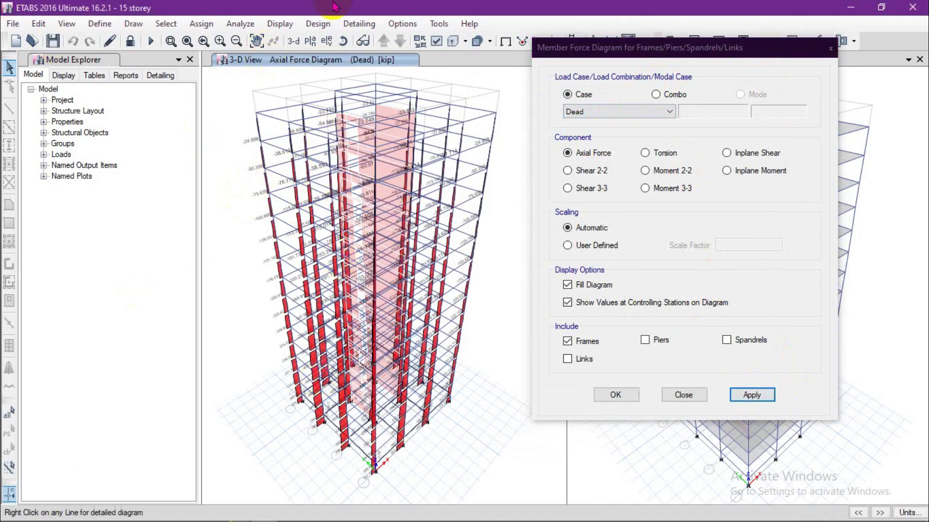
View the frames' Shear 2-2, Shear 3-3, Moment 2-2 and Moment 3-3 diagrams one after another for the Dead case
left_click(588, 172)
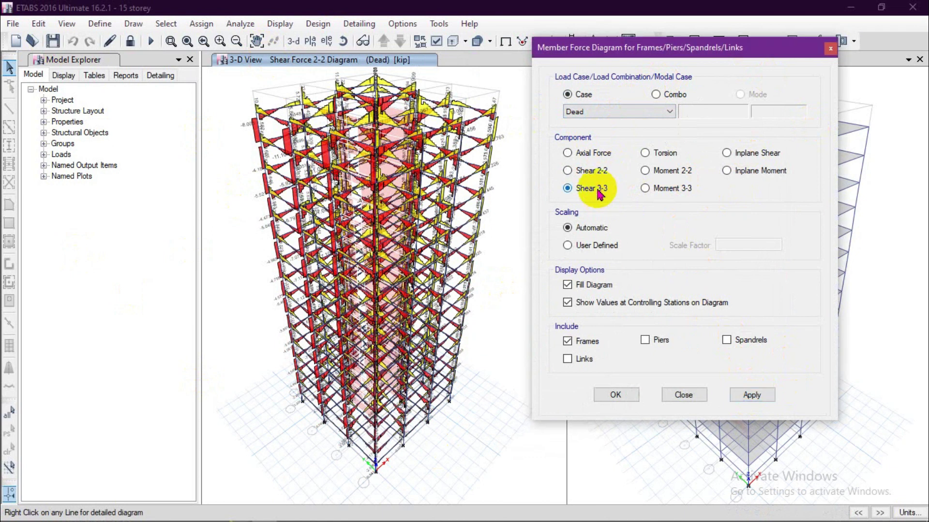
left_click(738, 394)
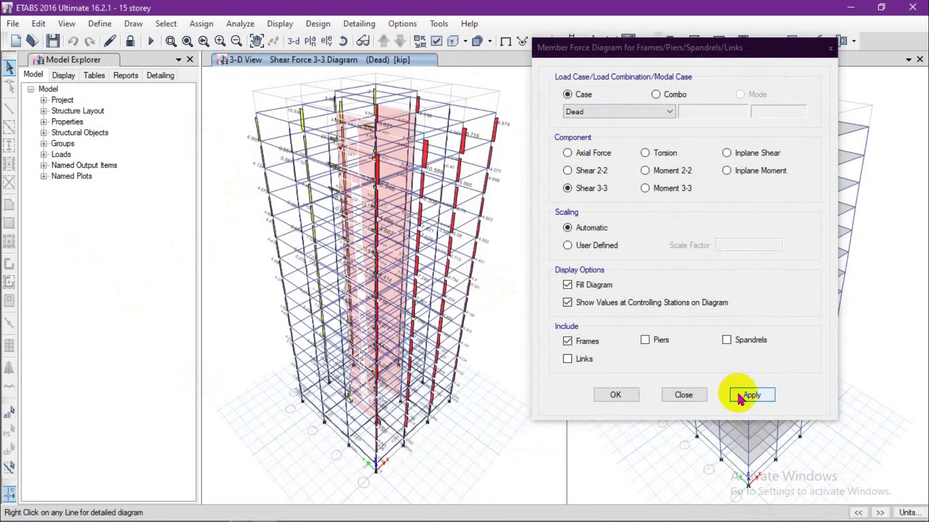
left_click(658, 171)
left_click(739, 395)
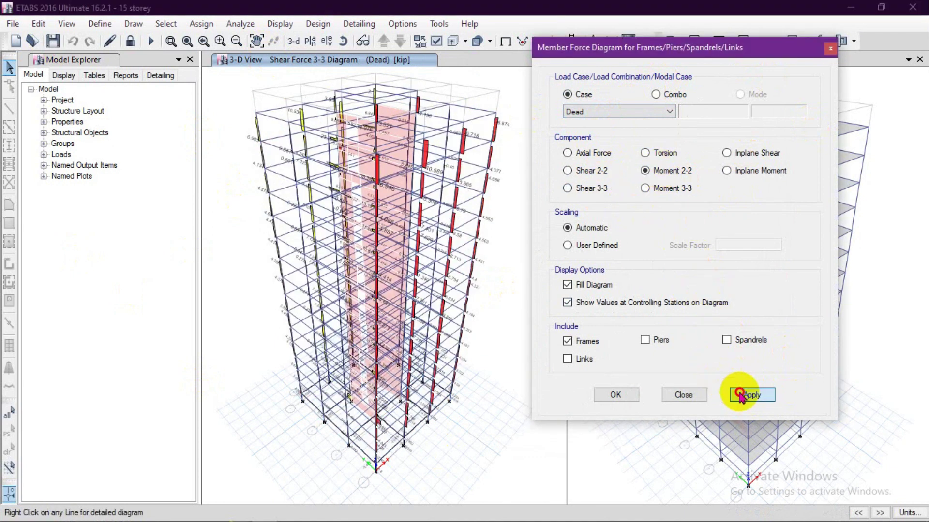
left_click(667, 188)
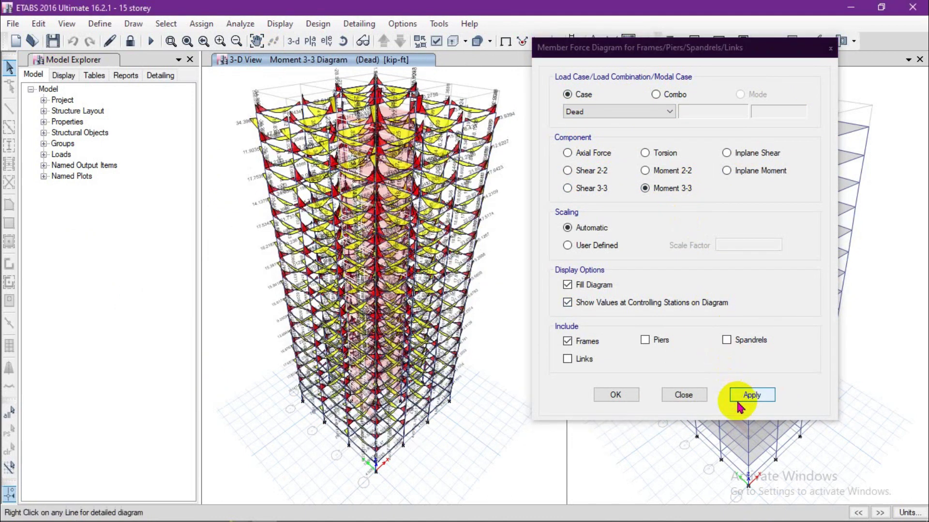
Try the Inplane Shear and Inplane Moment diagrams for the Dead case, and leave the member force diagram settings
left_click(727, 153)
left_click(754, 398)
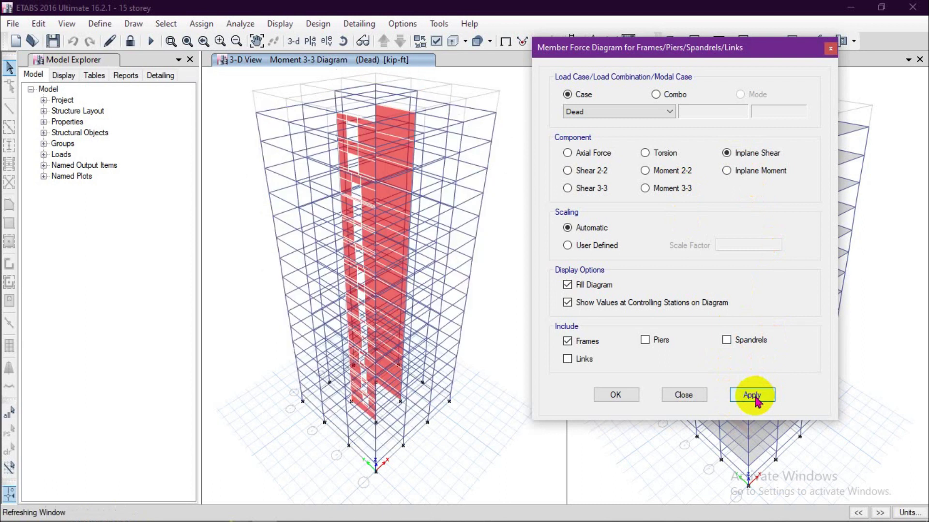
left_click(755, 163)
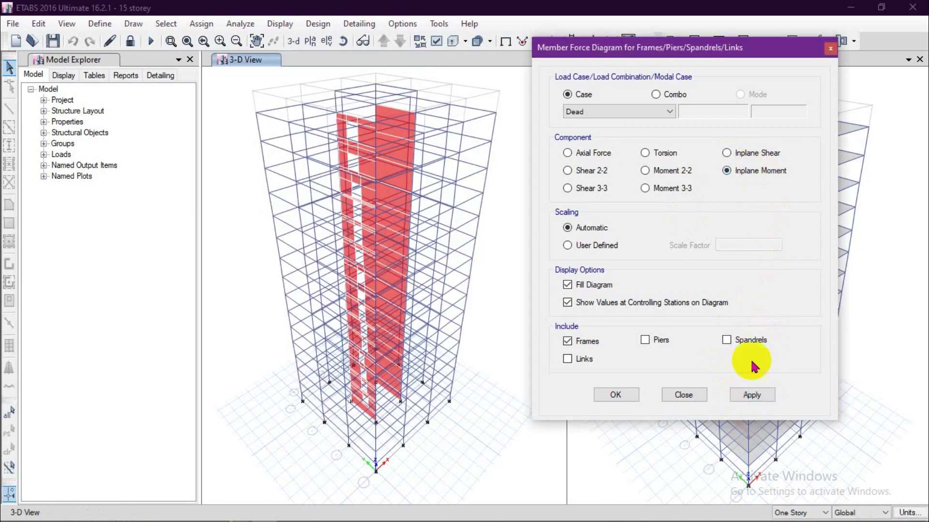
left_click(752, 395)
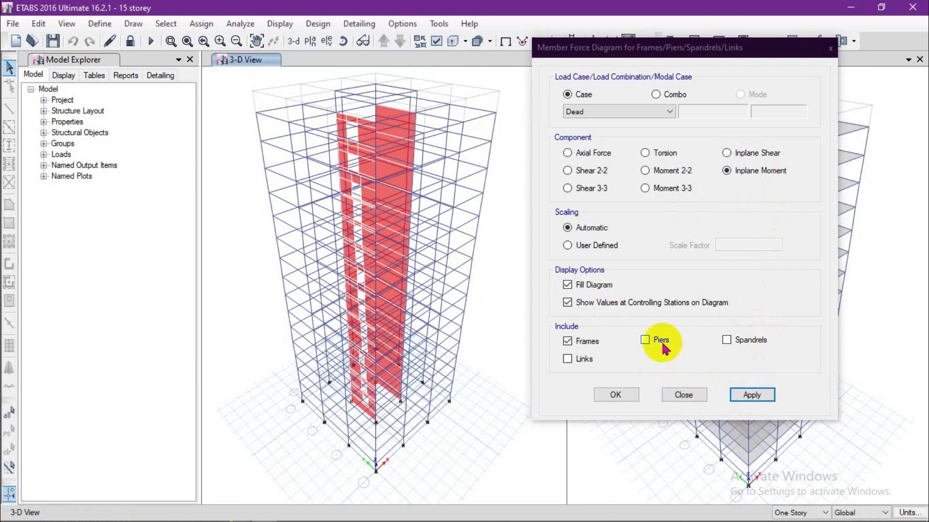
left_click(678, 397)
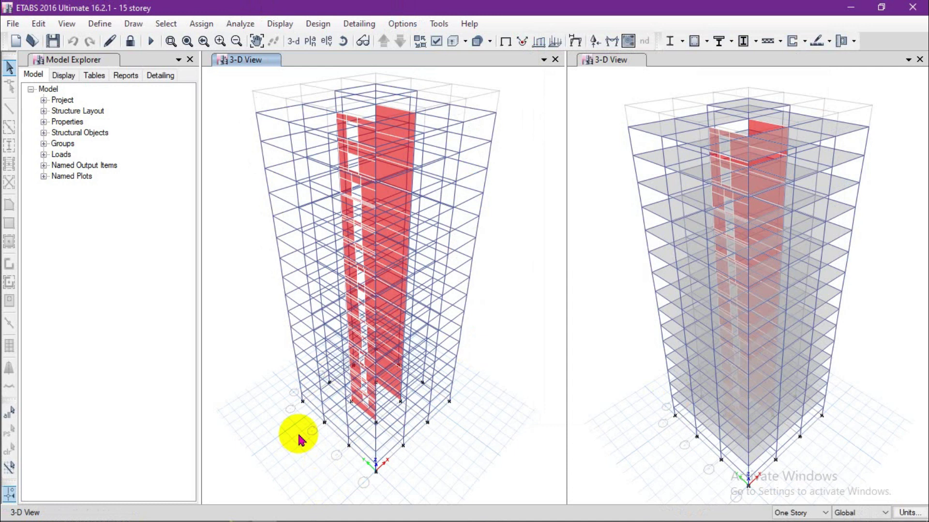
Select the base-level edge beam at the building's outer corner and check its story and label in the beam information
scroll(311, 426, "up", 2)
scroll(311, 425, "down", 2)
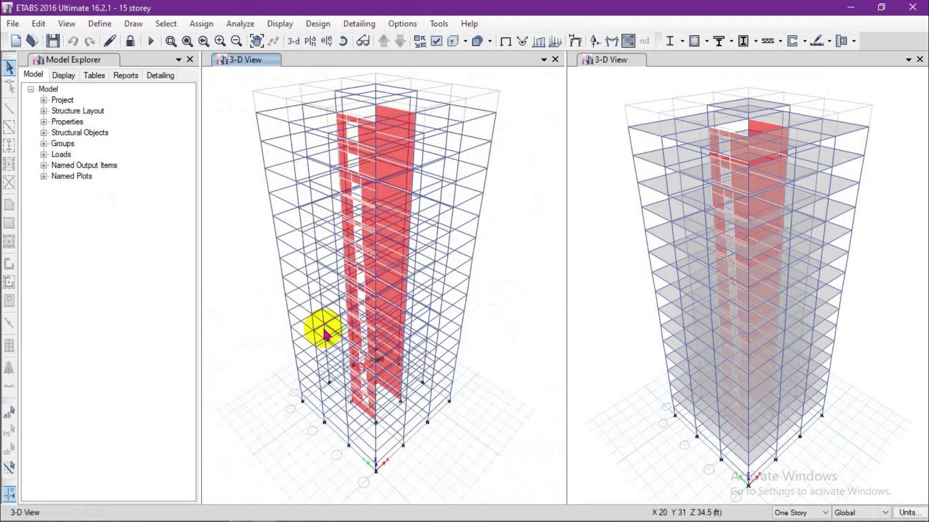
middle_click_drag(541, 353, 580, 289)
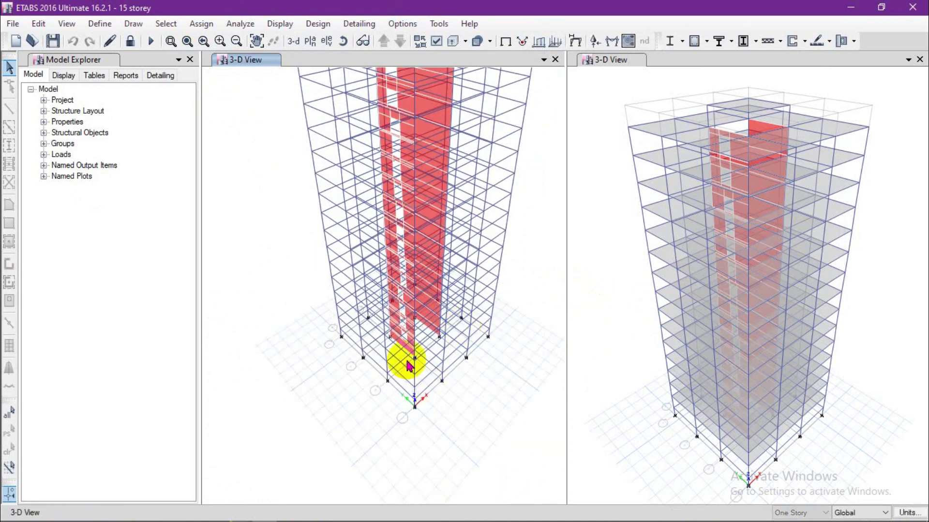
scroll(334, 327, "up", 2)
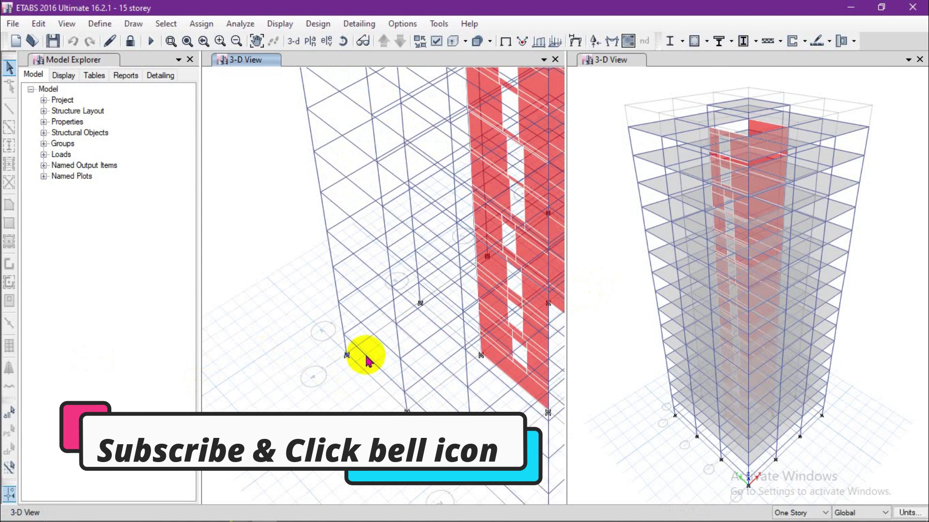
middle_click_drag(328, 385, 295, 382)
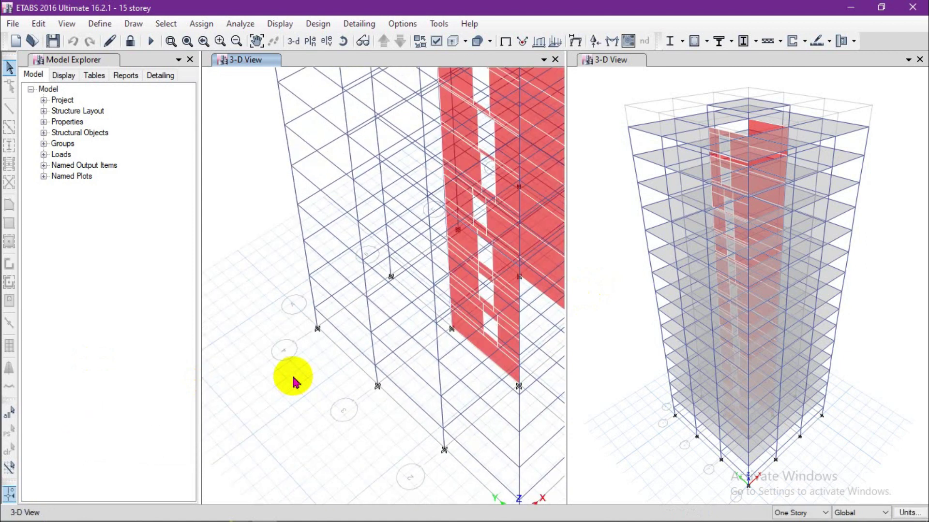
right_click(346, 341)
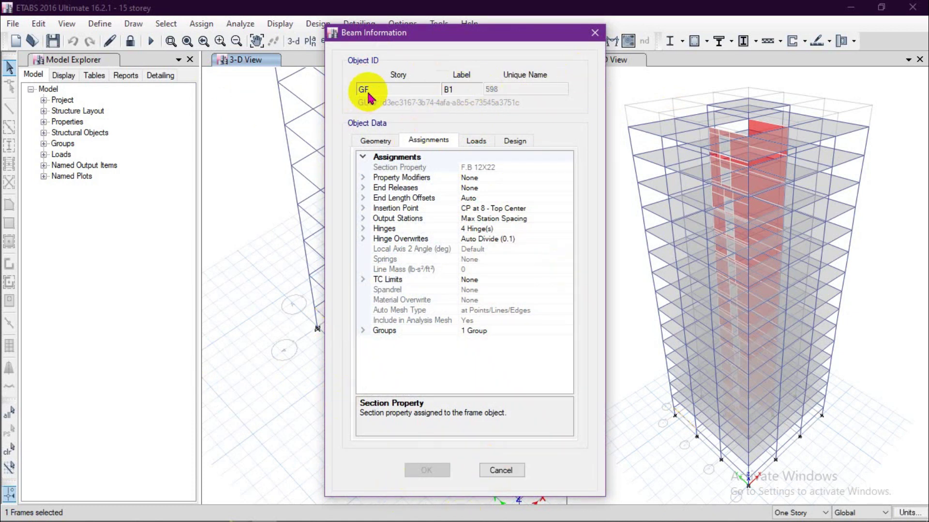
left_click(501, 471)
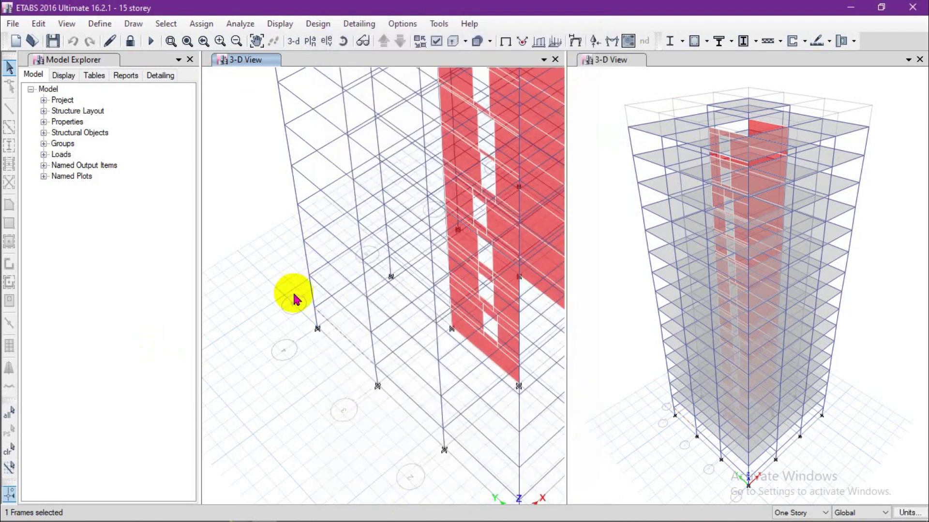
Open the time history plot functions for the selected base-level beam
left_click(280, 23)
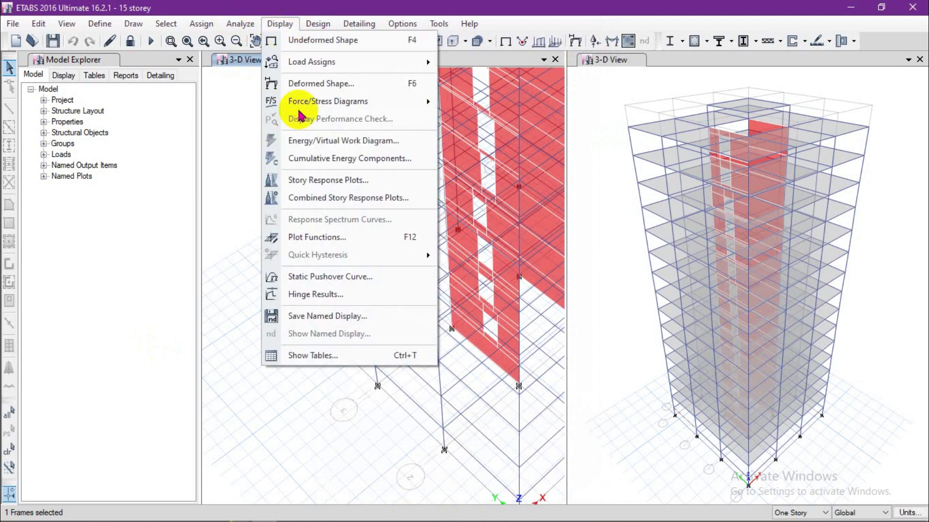
left_click(321, 241)
left_click(547, 270)
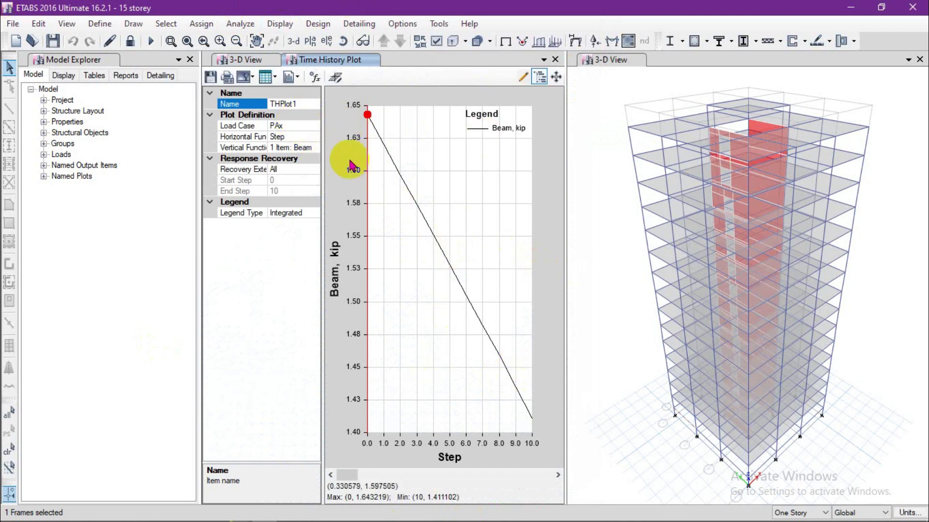
Edit the Beam plot function so that it uses story GF and beam label B1
left_click(314, 80)
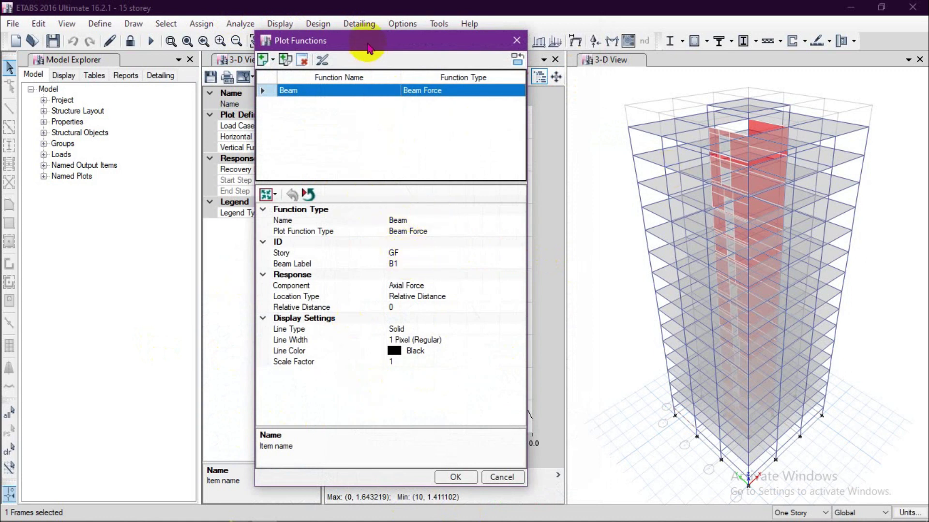
left_click_drag(366, 42, 629, 14)
left_click(684, 225)
left_click(782, 224)
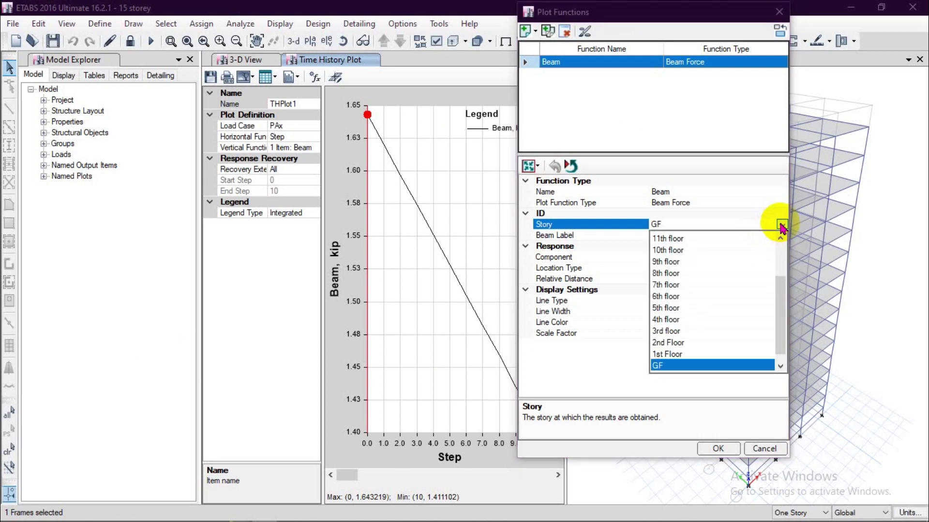
left_click(674, 367)
left_click(683, 235)
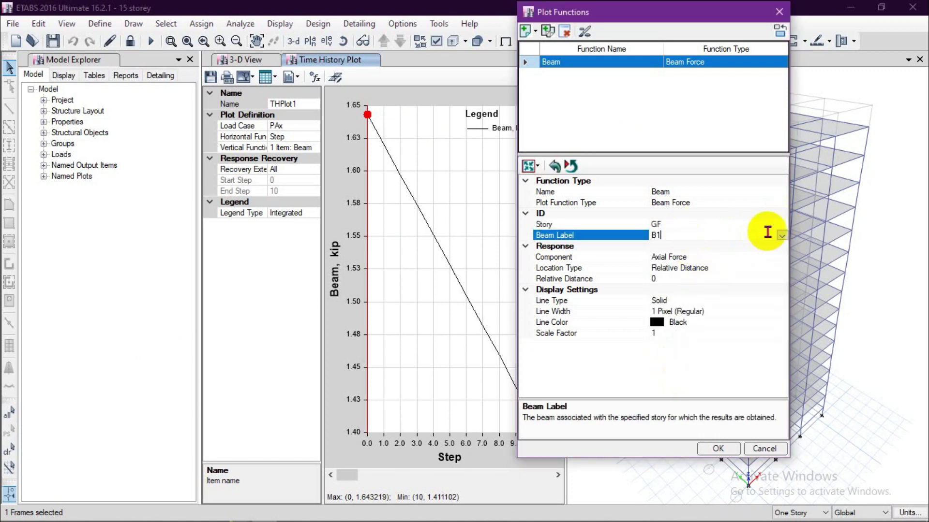
left_click(782, 235)
left_click(664, 249)
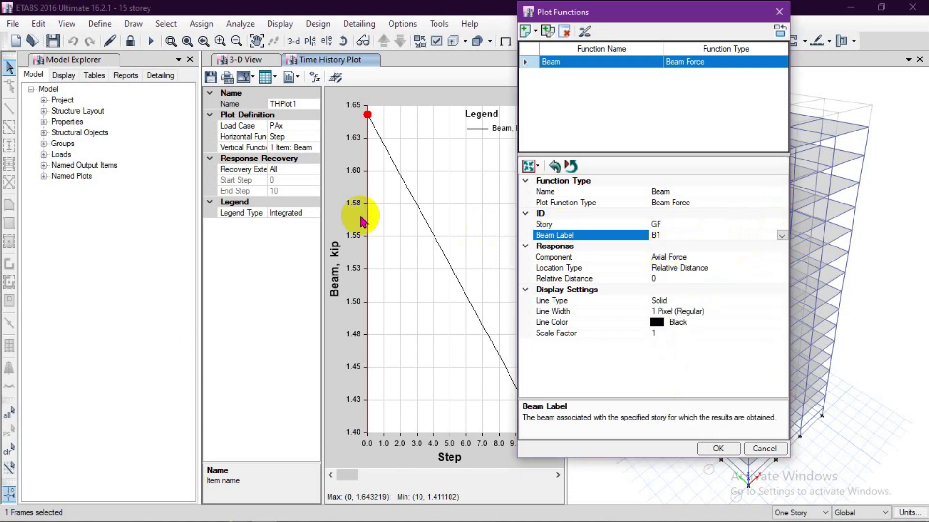
Choose Axial Force as the response component of the Beam plot function and accept the plot functions
left_click(702, 259)
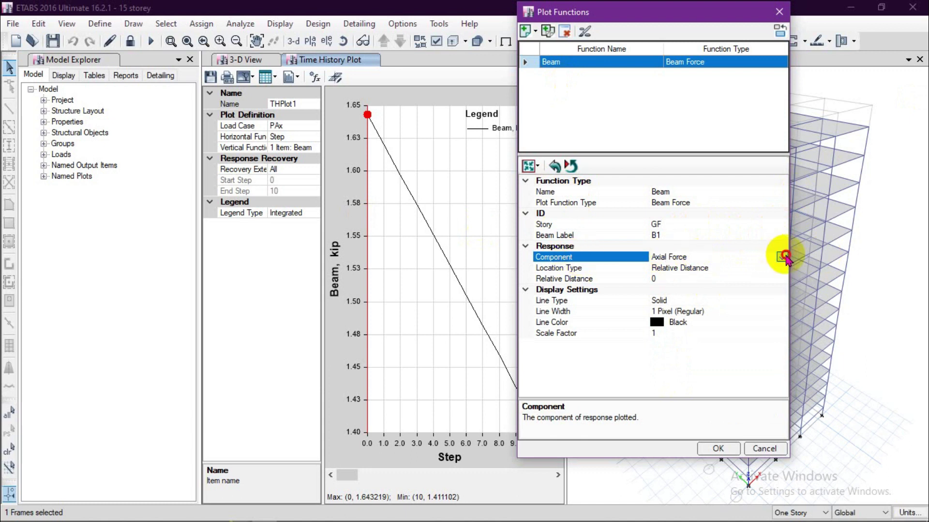
left_click(781, 258)
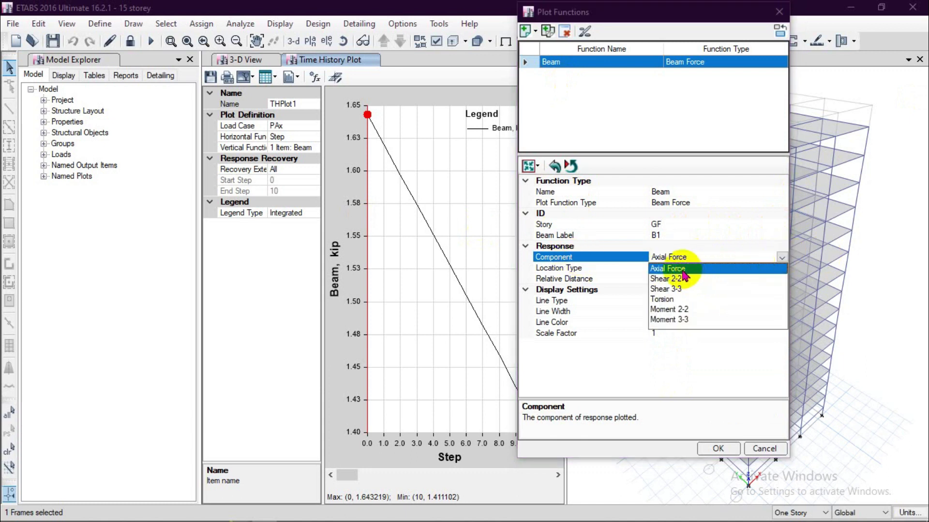
left_click(677, 269)
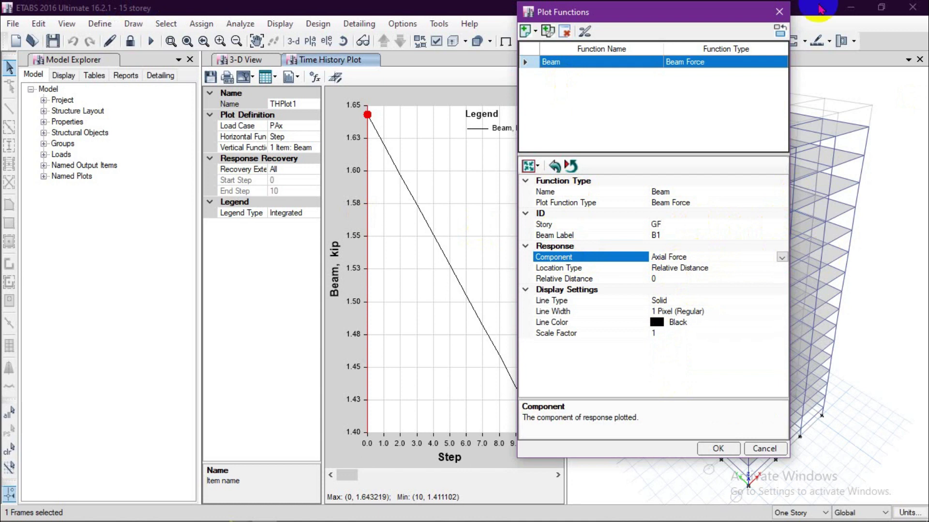
left_click(716, 450)
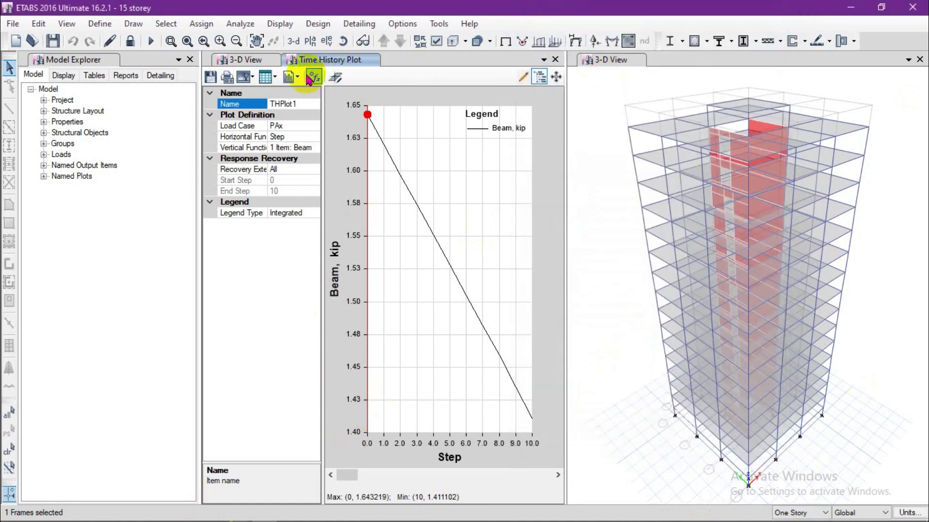
Check the vertical plot functions of the time history plot and accept them with Beam as the selected function
left_click(335, 78)
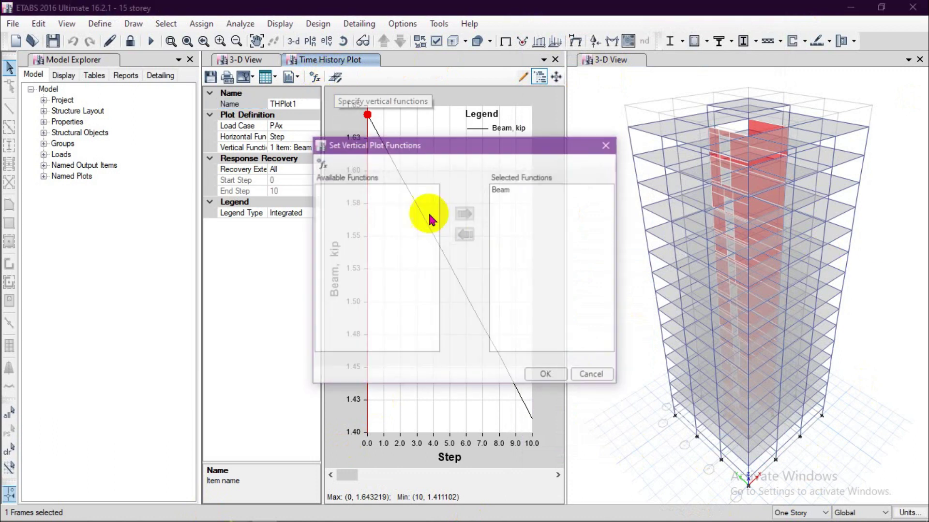
left_click_drag(534, 147, 697, 97)
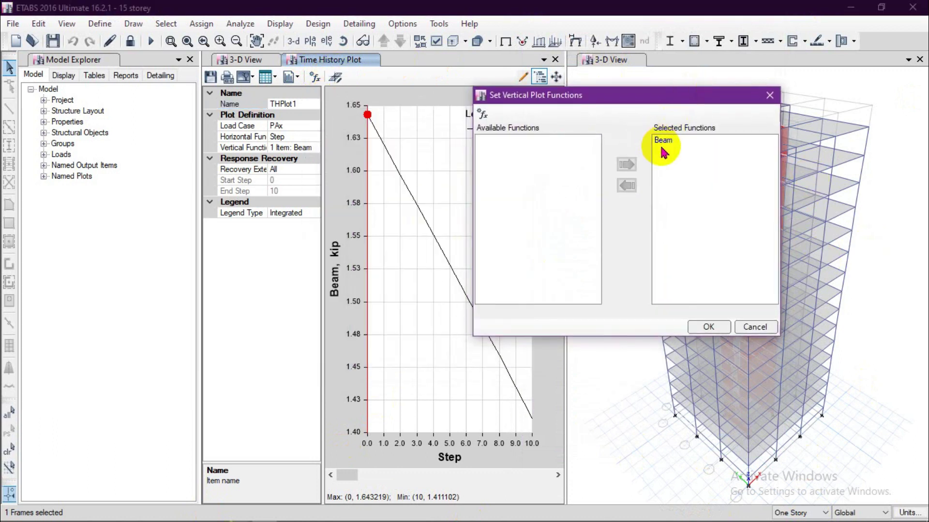
left_click(664, 141)
left_click(707, 326)
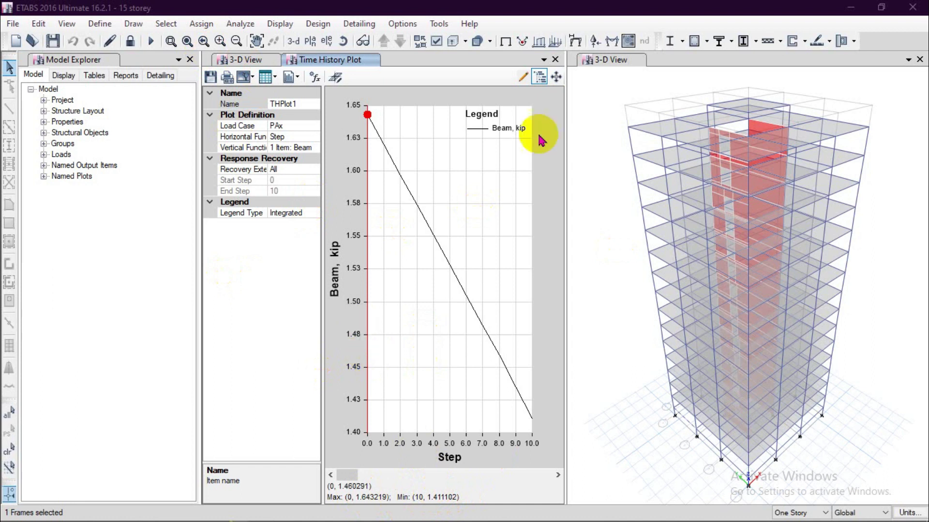
Compare the 3-D view with the time history plot, then close the time history plot
left_click(249, 60)
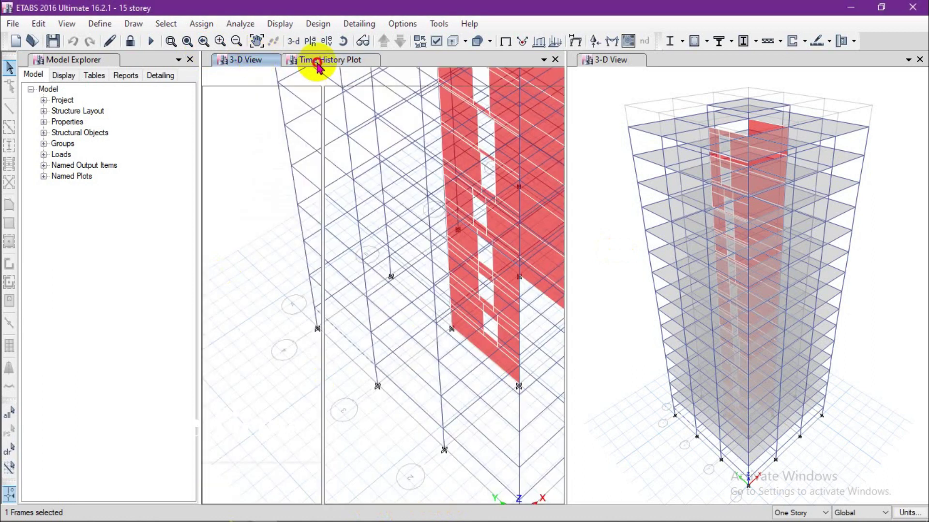
left_click(318, 64)
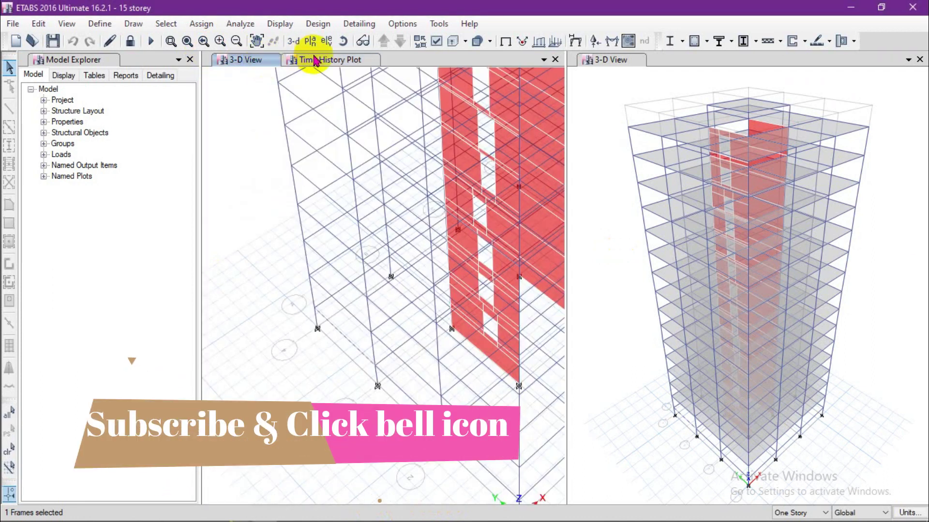
left_click(315, 60)
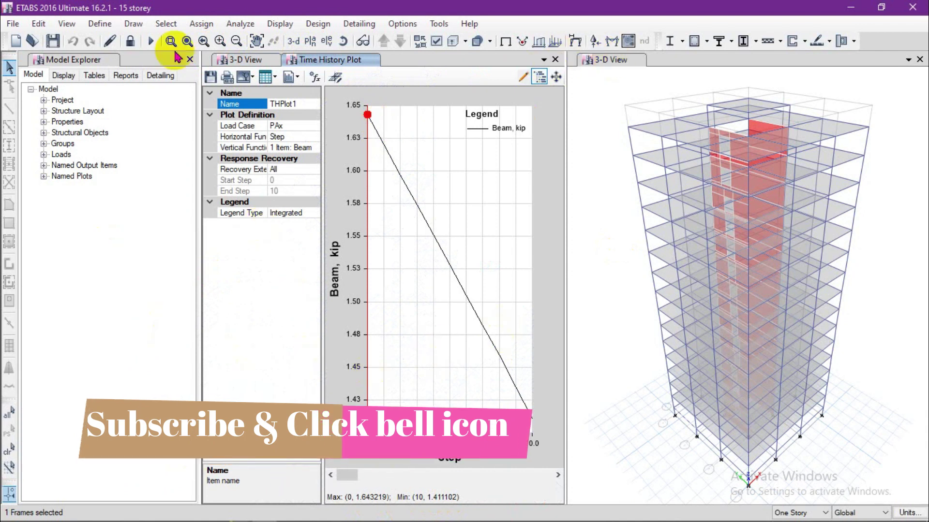
left_click(555, 60)
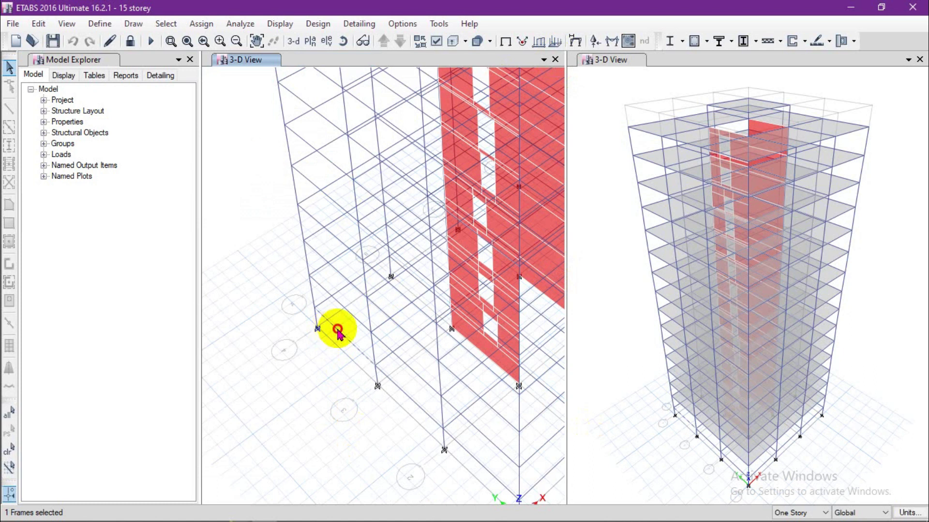
Examine the building frame in the 3-D view, both as a whole and close up around the base-level beams, columns and supports
scroll(349, 402, "down", 3)
scroll(323, 440, "down", 3)
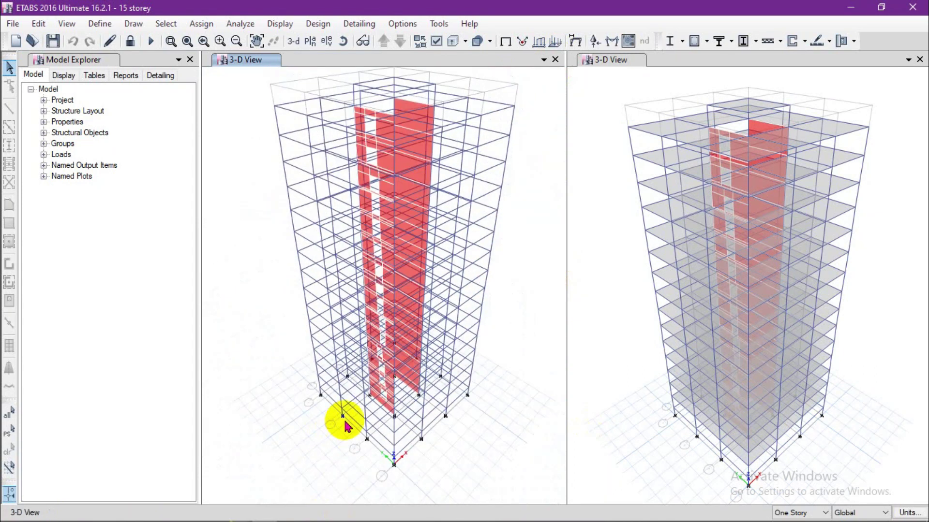
scroll(319, 416, "up", 3)
scroll(296, 363, "up", 3)
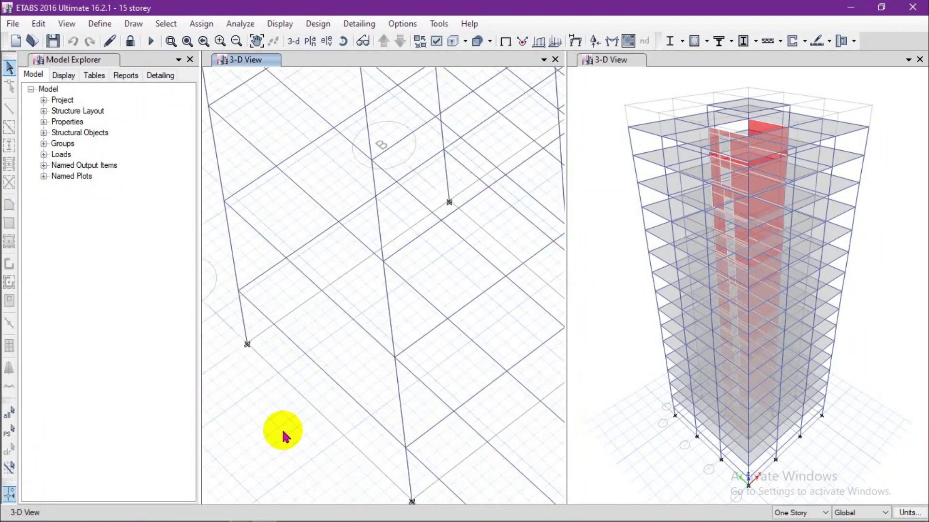
scroll(291, 425, "down", 2)
scroll(356, 342, "down", 3)
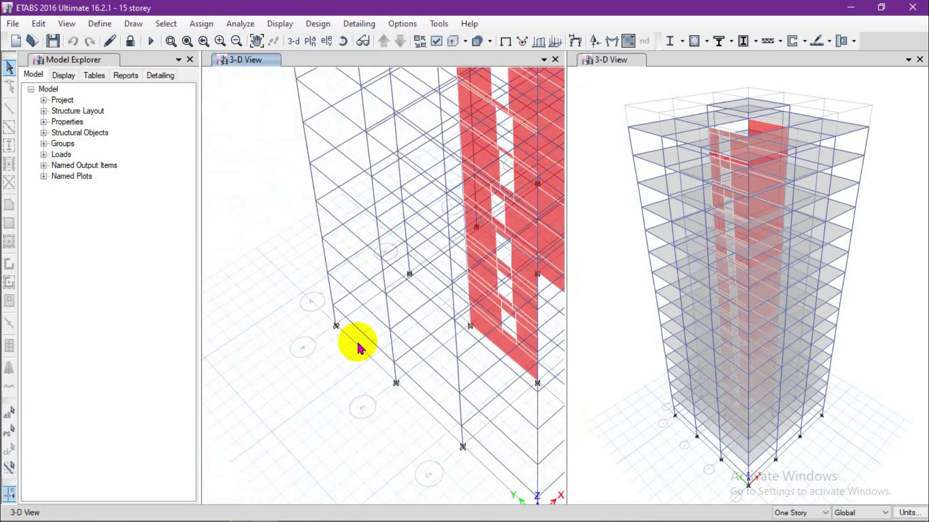
scroll(360, 345, "down", 3)
scroll(434, 379, "down", 2)
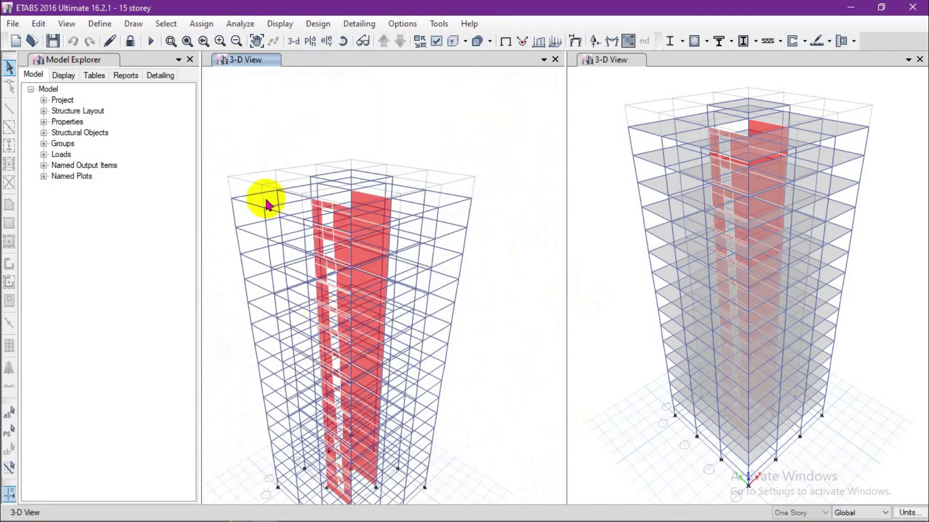
middle_click_drag(249, 150, 269, 94)
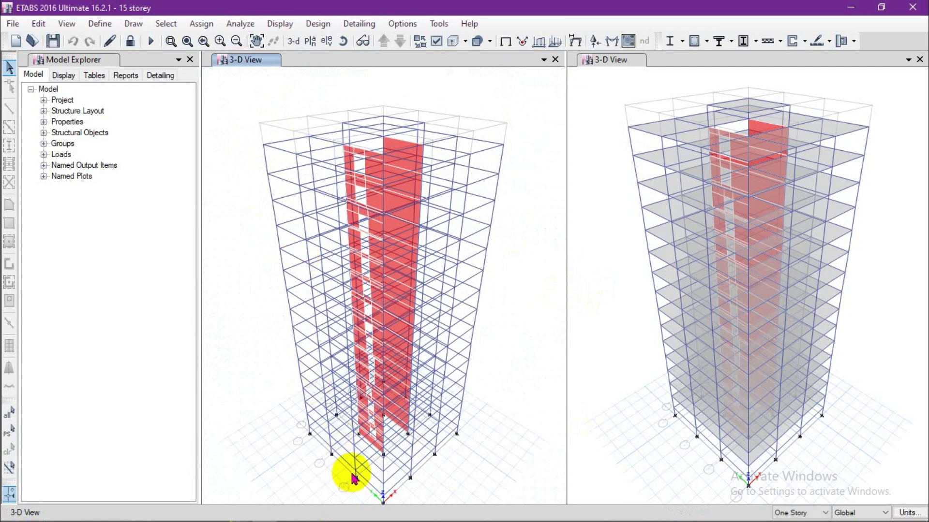
scroll(355, 479, "up", 3)
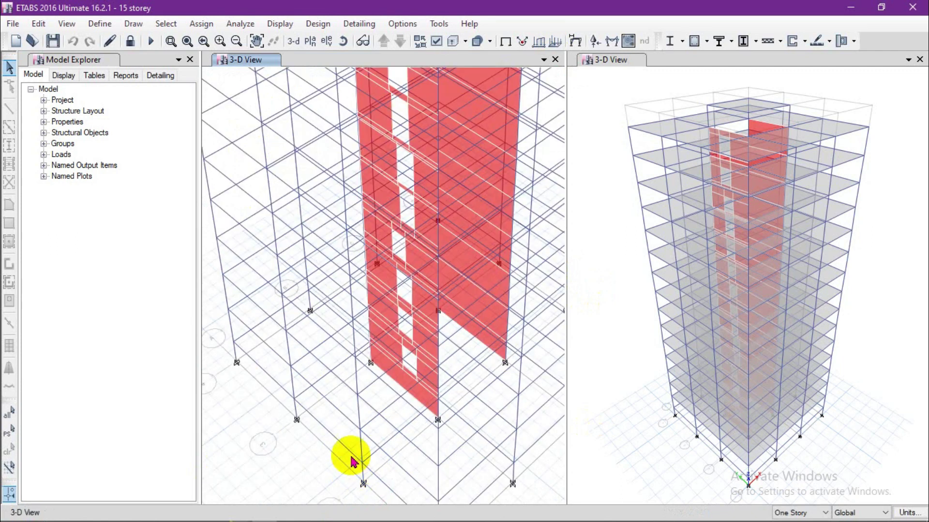
scroll(356, 460, "down", 3)
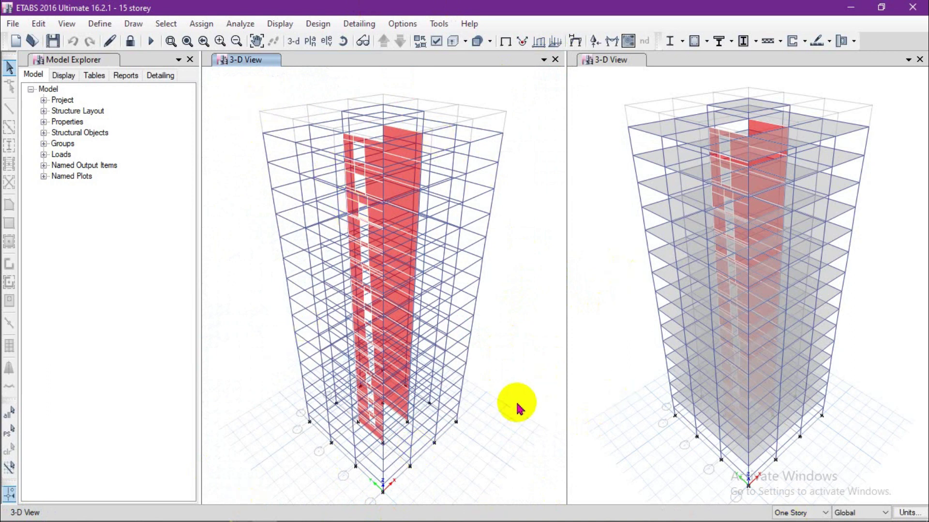
middle_click_drag(514, 400, 528, 394)
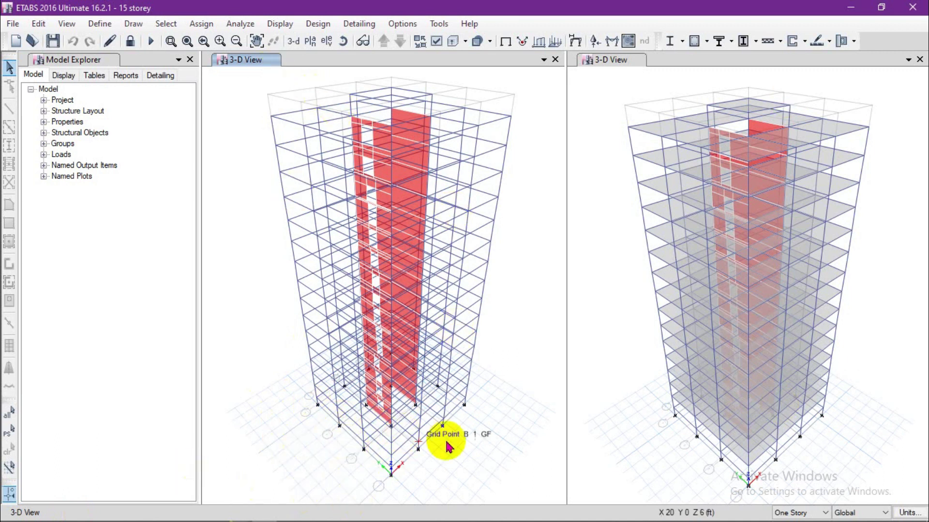
scroll(312, 424, "up", 3)
scroll(338, 406, "down", 2)
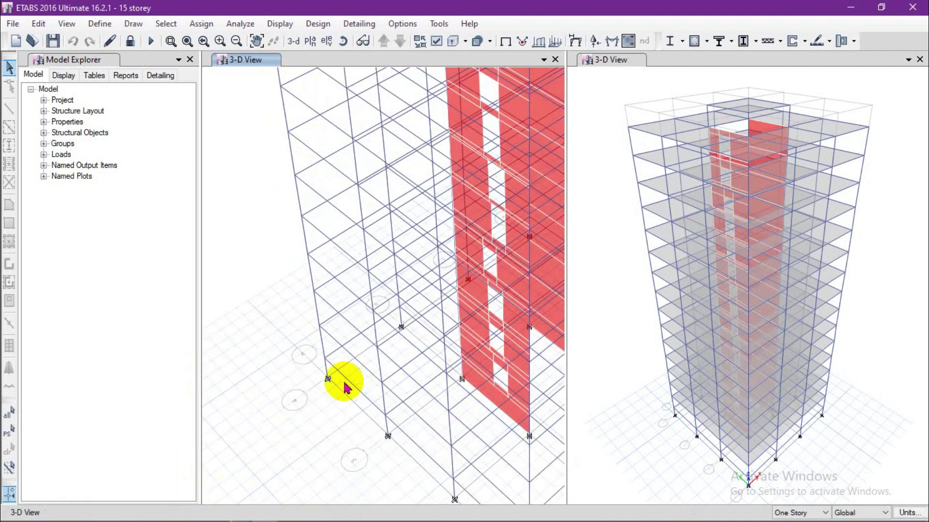
scroll(338, 419, "down", 3)
middle_click_drag(511, 389, 415, 387)
middle_click_drag(453, 331, 536, 337)
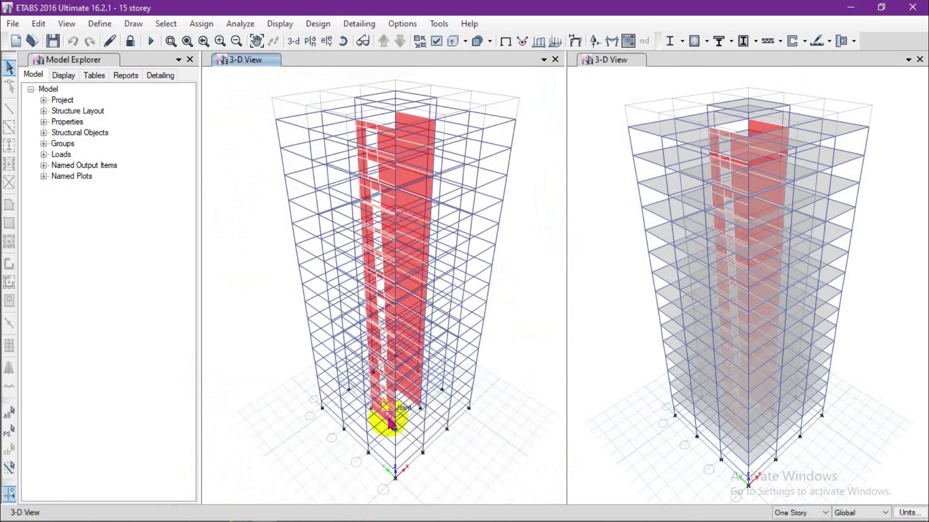